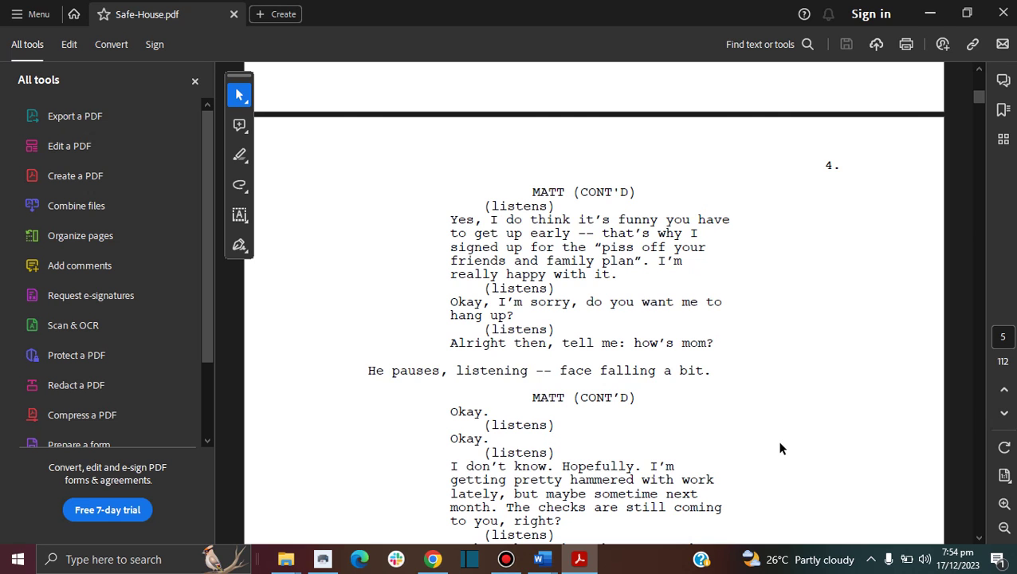
Step: Scroll Safe-House.pdf to page 7, where the script's page number 6 sits near the top
left_click_drag(979, 97, 979, 106)
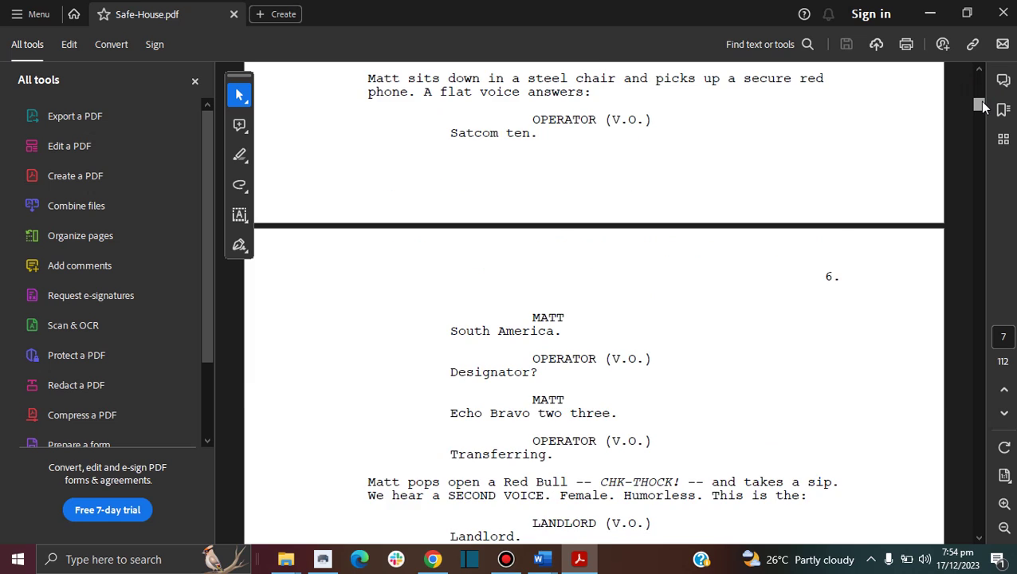
scroll(982, 106, "down", 4)
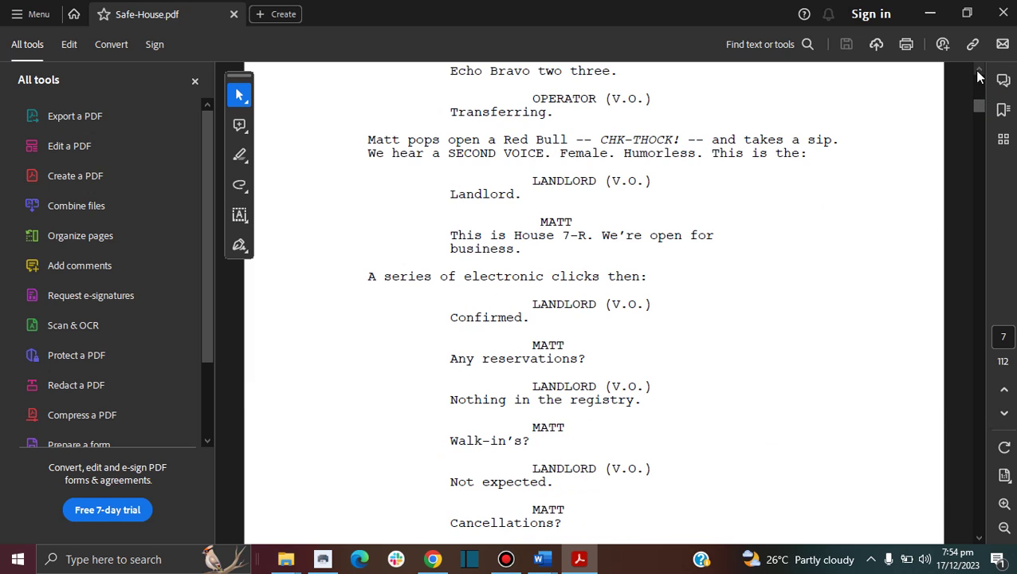
left_click(978, 71)
left_click(977, 71)
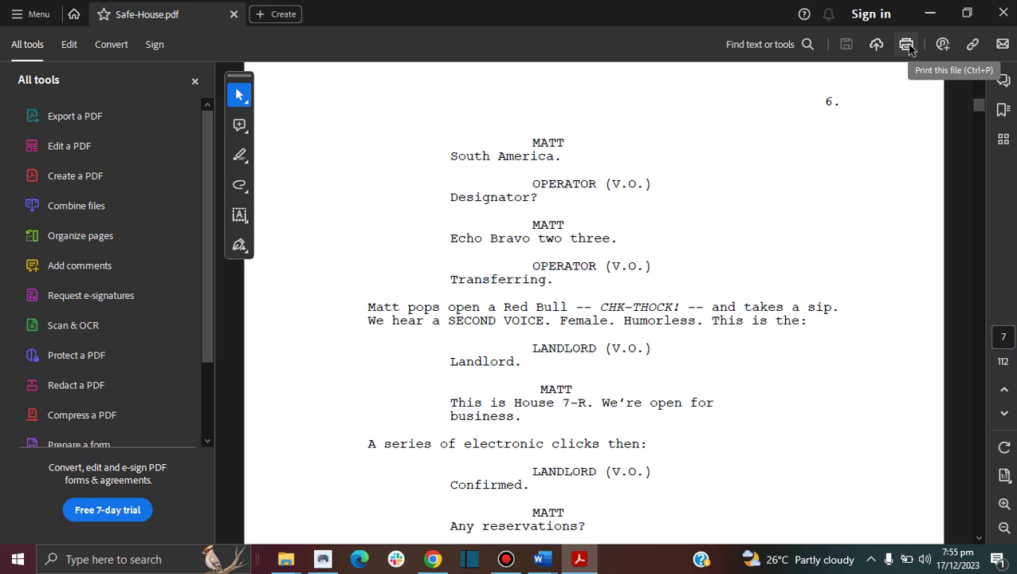
Step: Bring up the Print dialog and expand More Options under Pages to Print
left_click(908, 46)
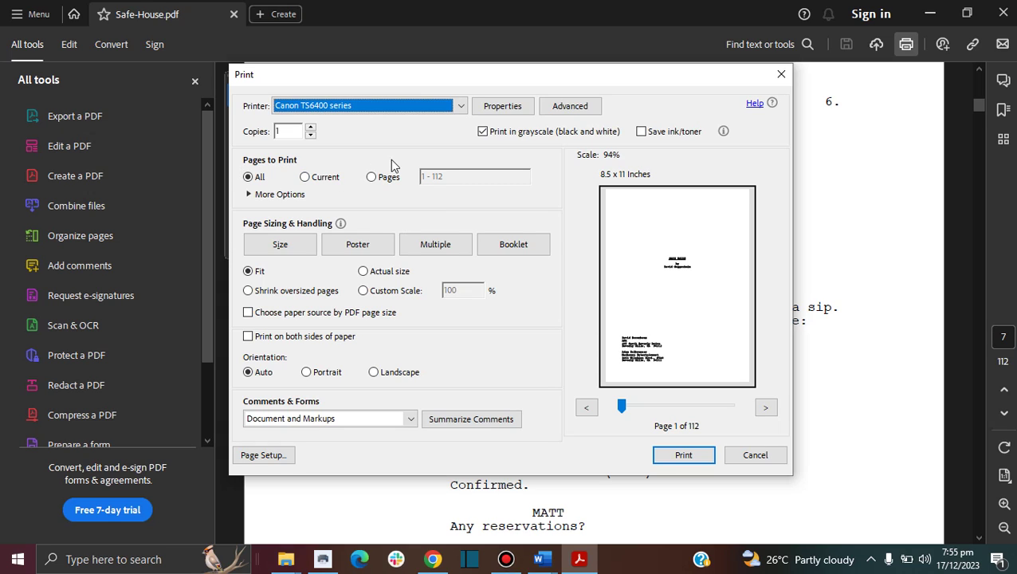
left_click(279, 196)
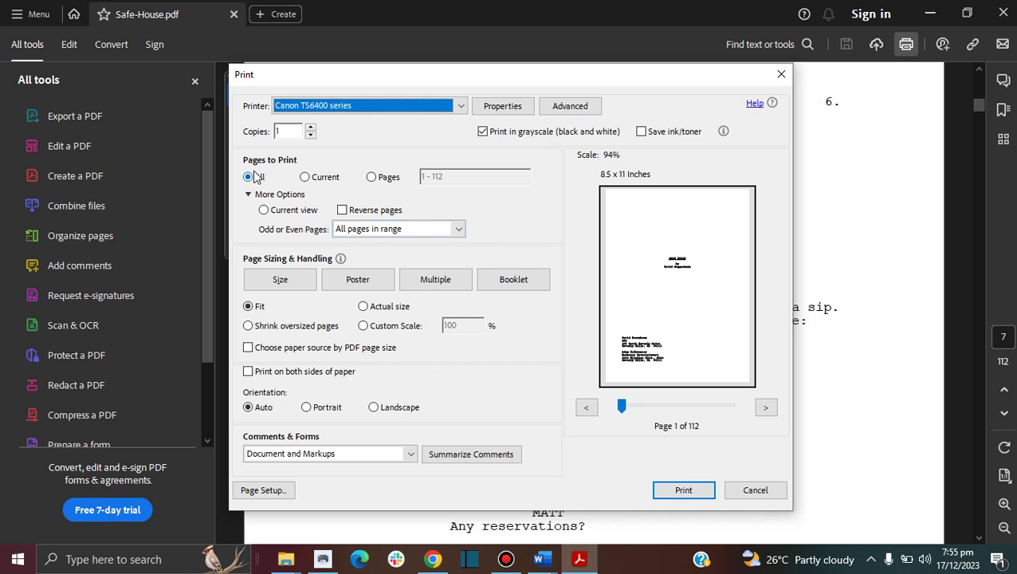
Step: Restrict printing to page 7 by entering 7 as the custom Pages range
left_click(306, 177)
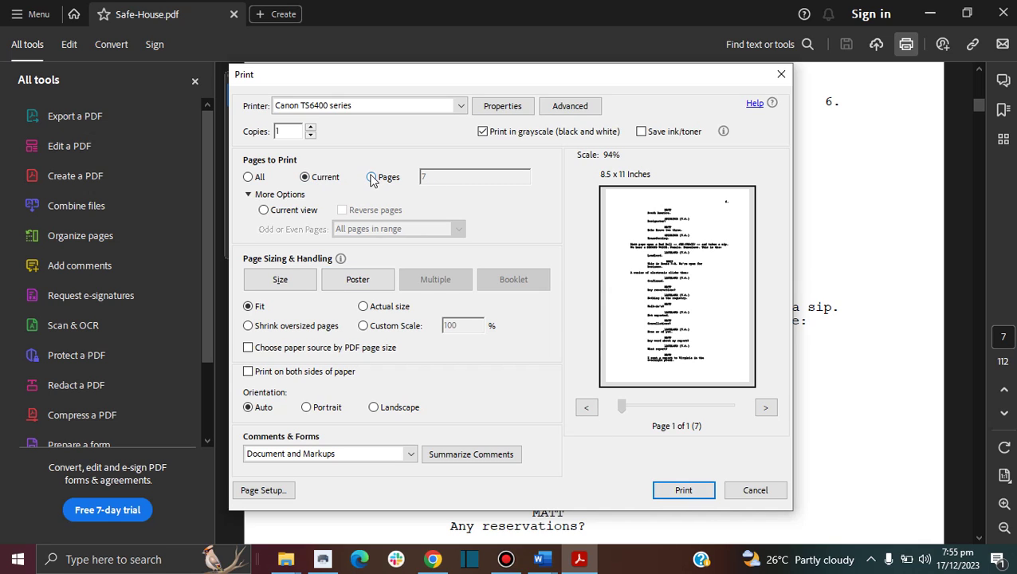
left_click(372, 177)
left_click(424, 177)
type("7")
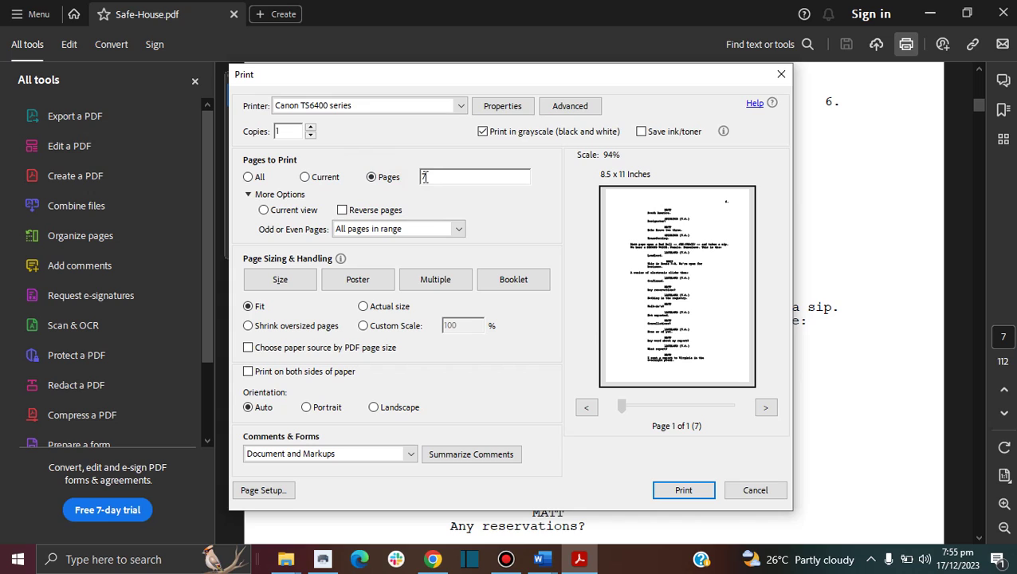
Step: Try the custom page ranges 100-112 and then 1-10 in the Pages field
key("BackSpace")
type("1")
type("1")
key("BackSpace")
type("00")
type("-112")
left_click_drag(455, 176, 423, 176)
type("1")
type("-10")
double_click(436, 176)
Step: Enter the custom range 2,8,20,58,99 in the Pages field and uncheck Print in grayscale
left_click(248, 177)
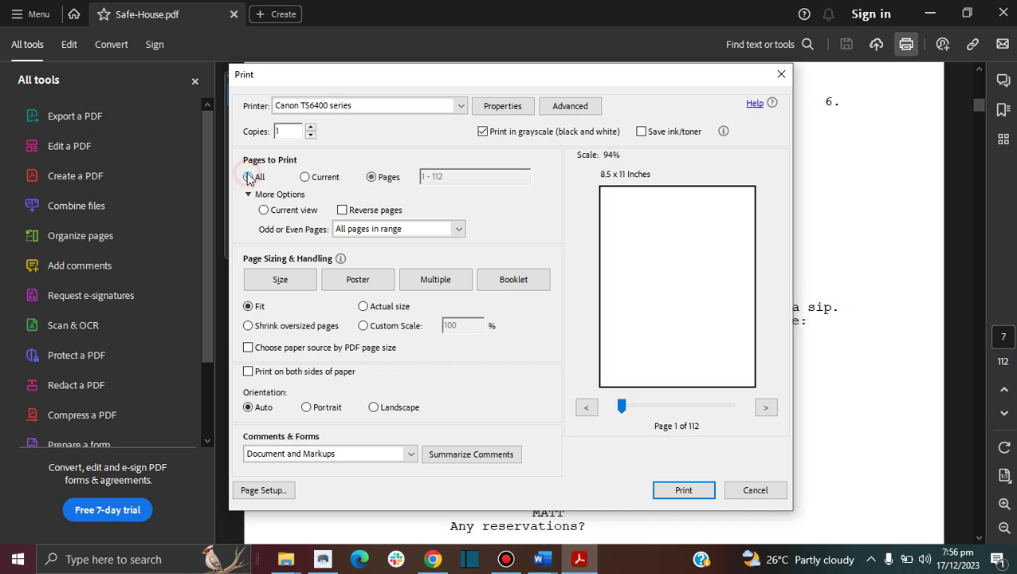
left_click(373, 178)
left_click(436, 176)
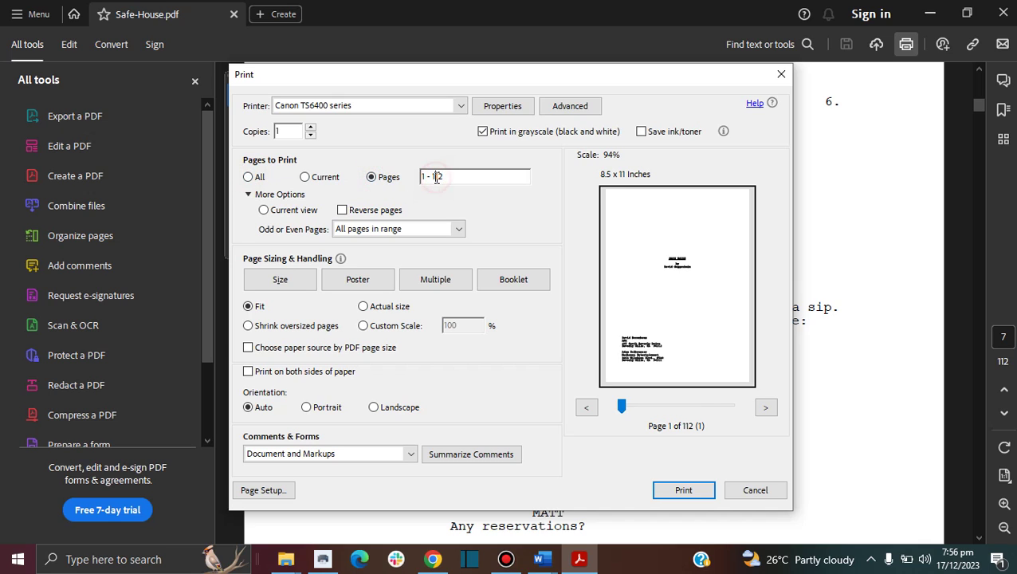
type("0")
key("ctrl+a")
key("BackSpace")
type("2")
type(",8")
type(",")
type("20,")
type("58")
type(",99")
left_click(483, 132)
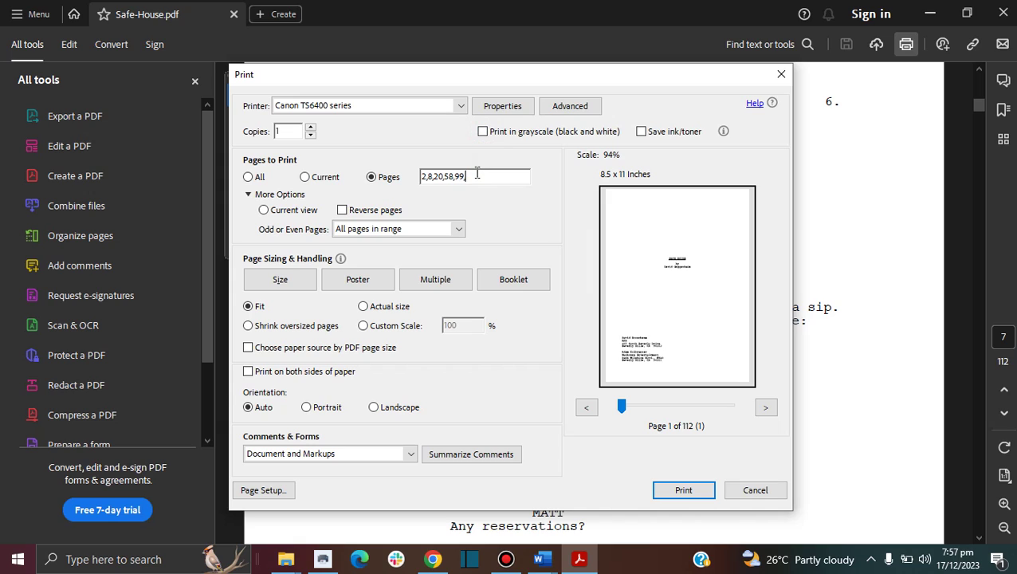
left_click_drag(478, 176, 416, 177)
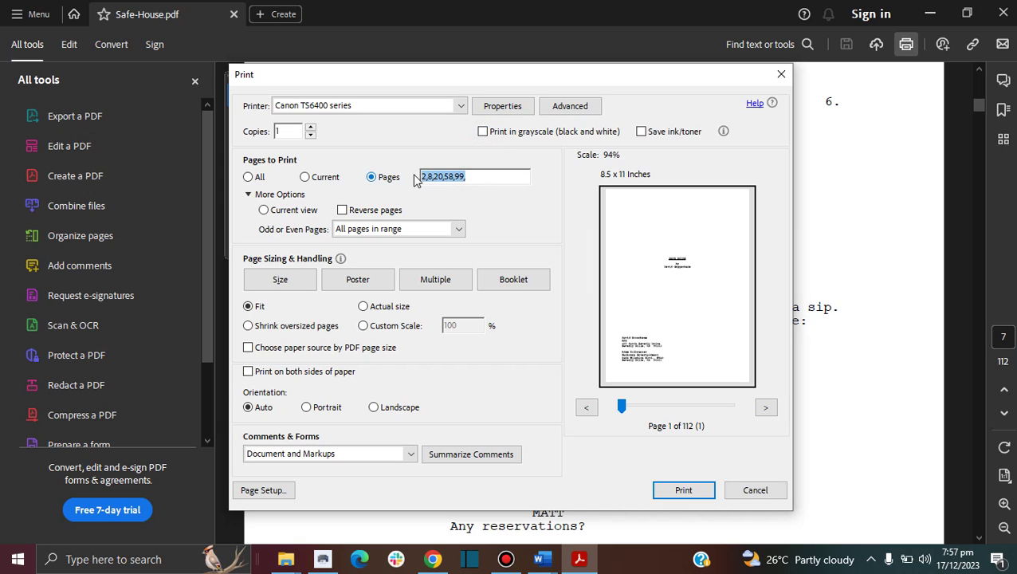
Step: Clear the page list and return printing to all pages
key("BackSpace")
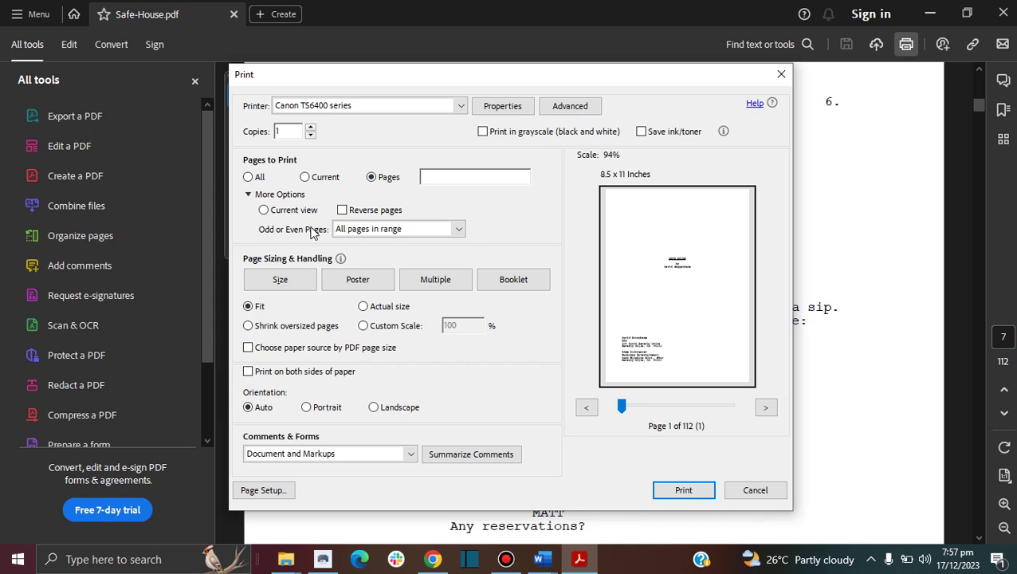
left_click(446, 236)
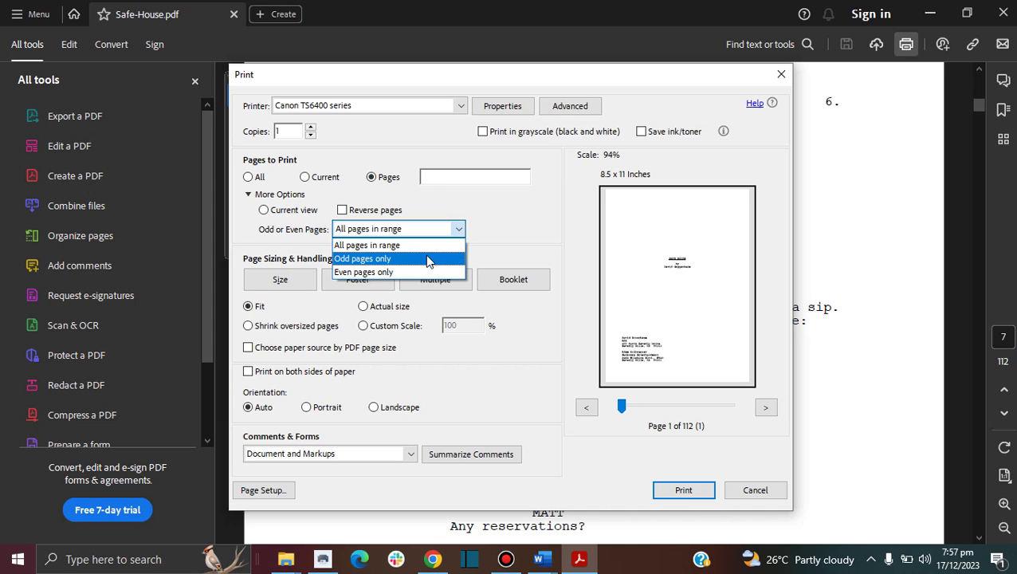
key("Escape")
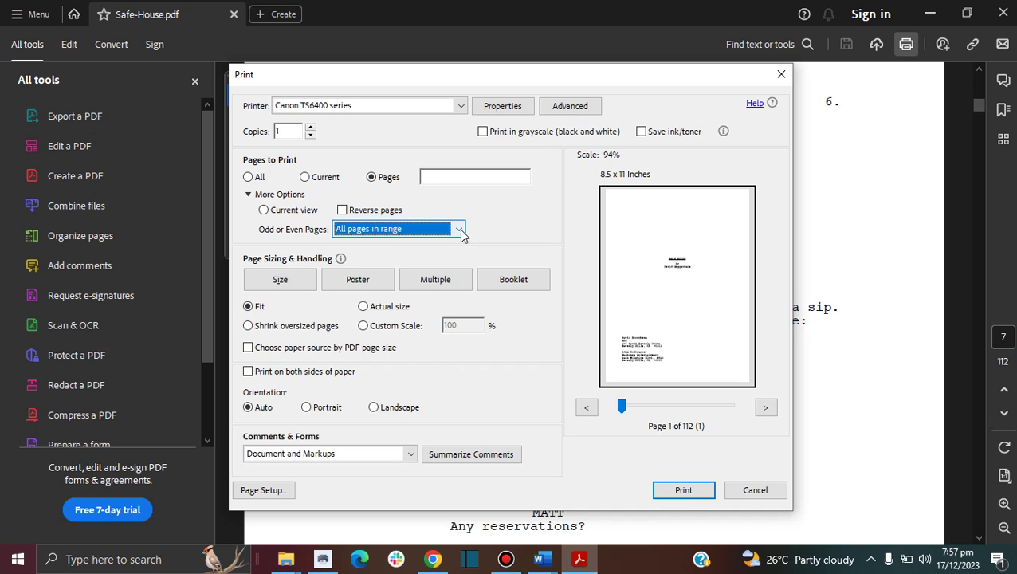
left_click(462, 231)
key("Escape")
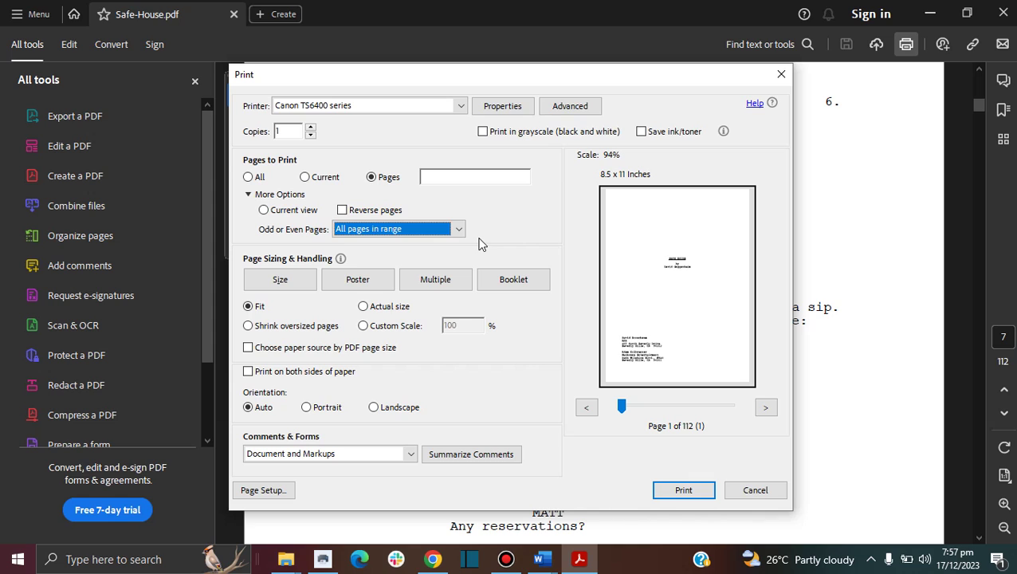
left_click(248, 176)
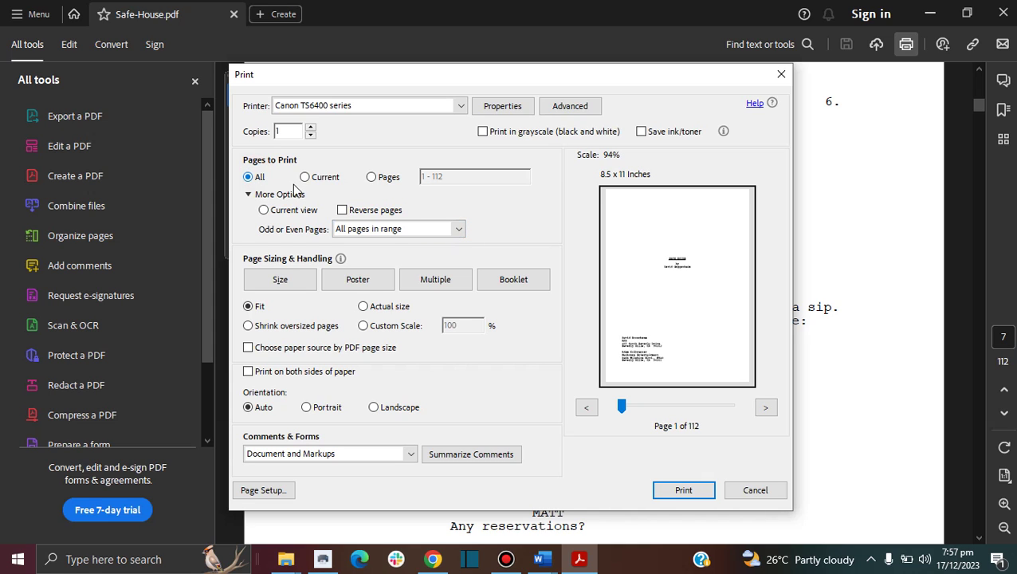
Step: Choose Even pages only in the Odd or Even Pages dropdown, with the Pages range selected
left_click(457, 230)
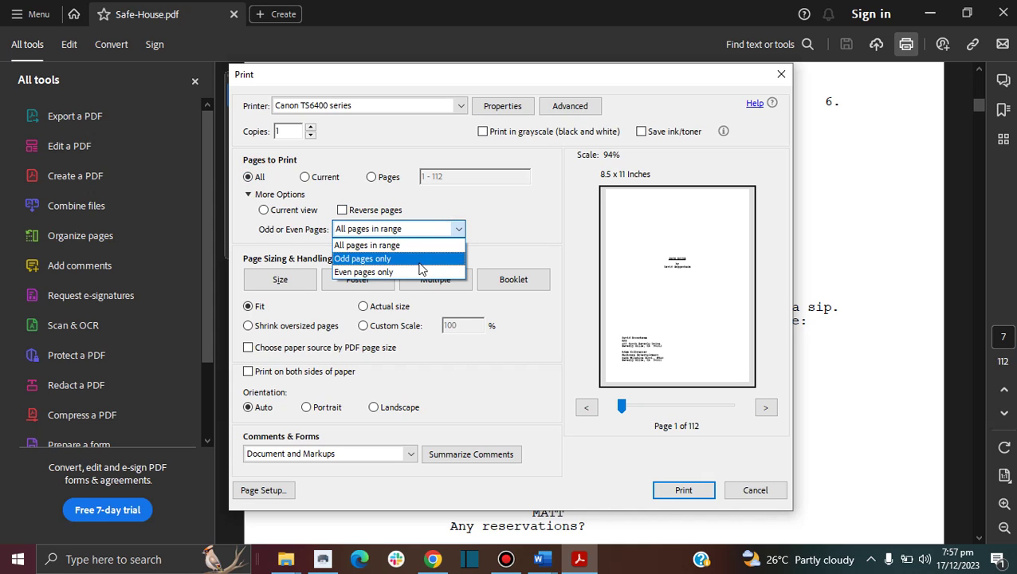
left_click(420, 272)
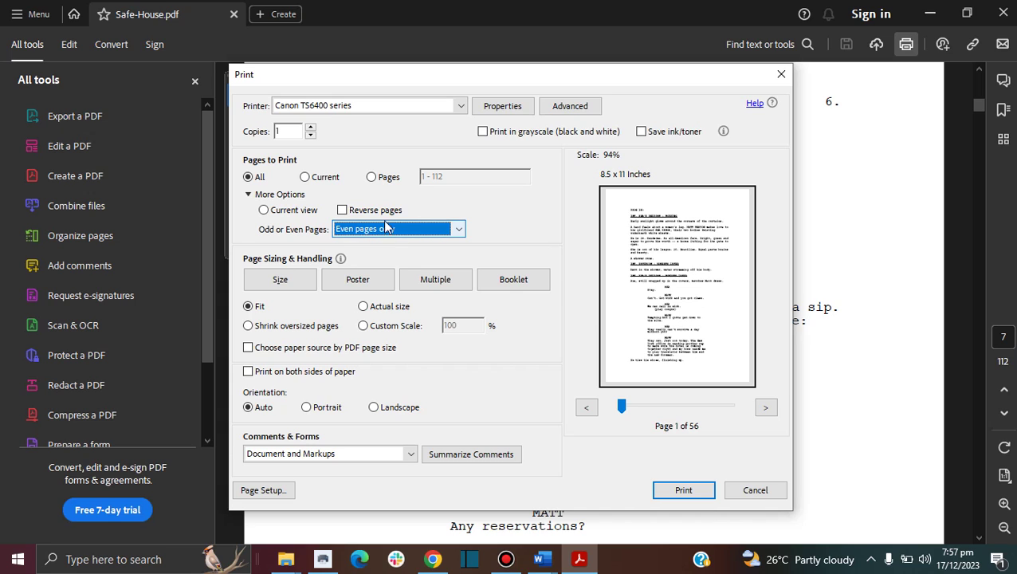
left_click(450, 230)
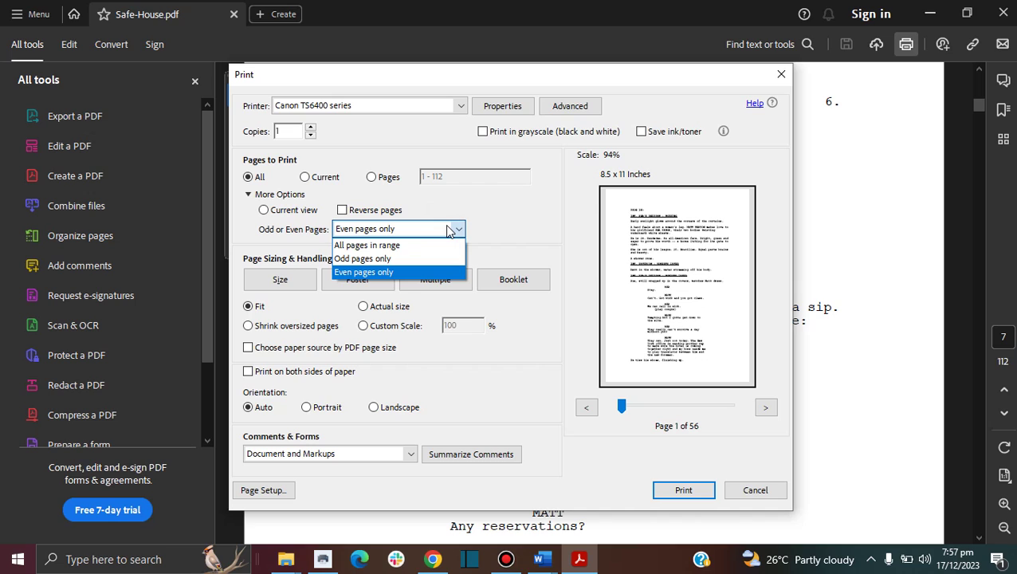
left_click(376, 177)
left_click(372, 177)
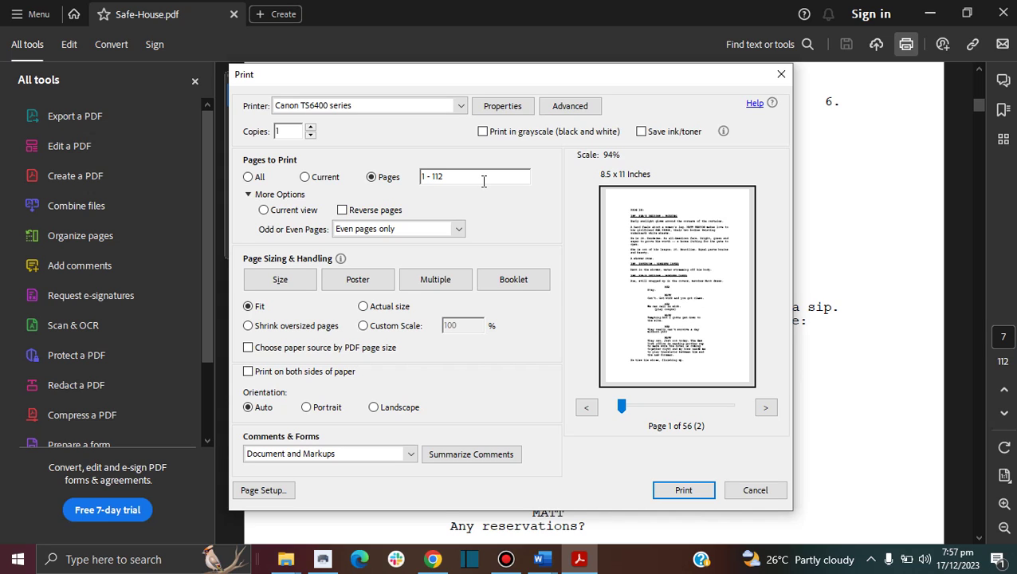
left_click(490, 201)
left_click(490, 176)
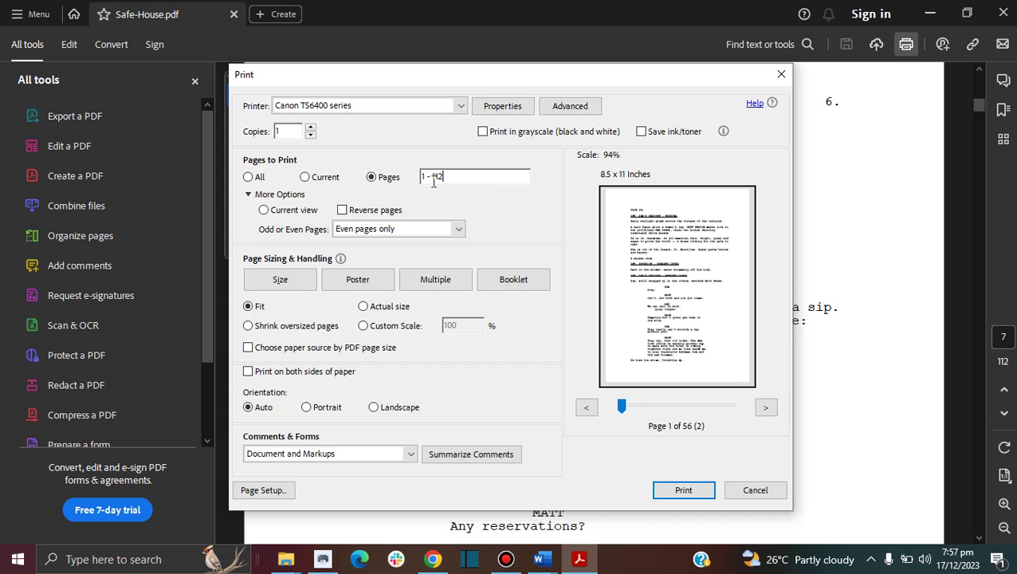